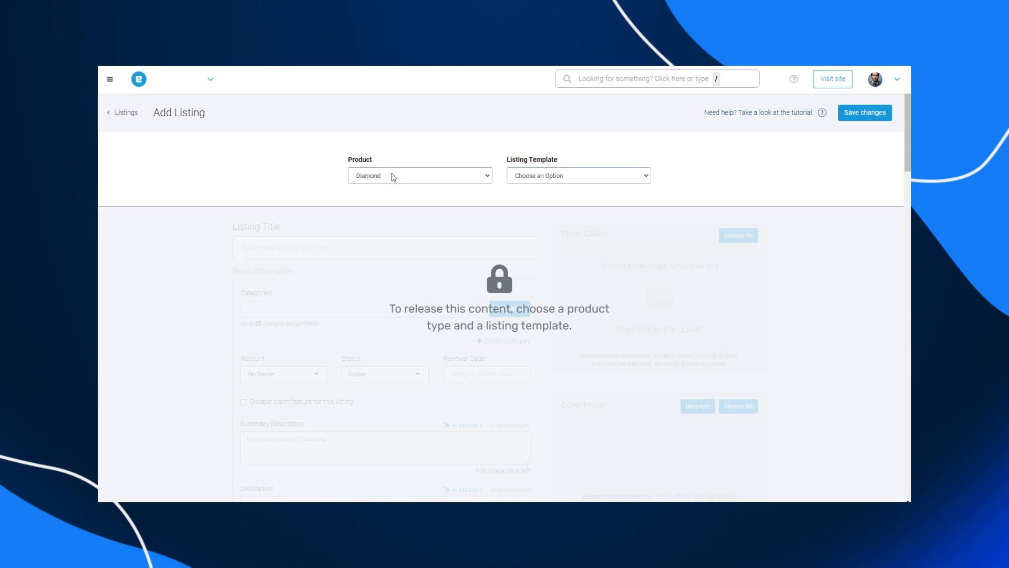
- Start a new listing with product Diamond and the Listing template
click(414, 177)
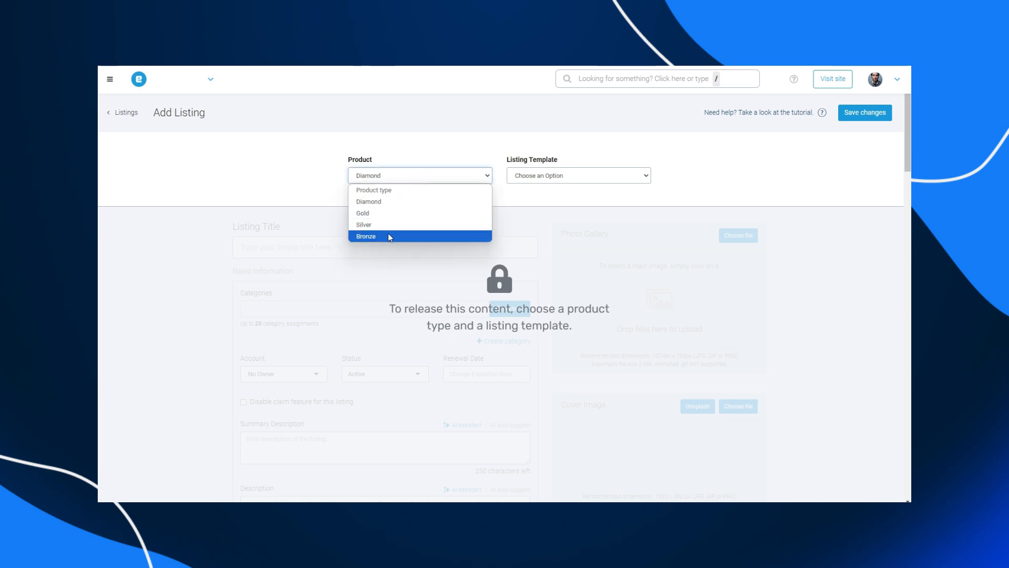
click(541, 178)
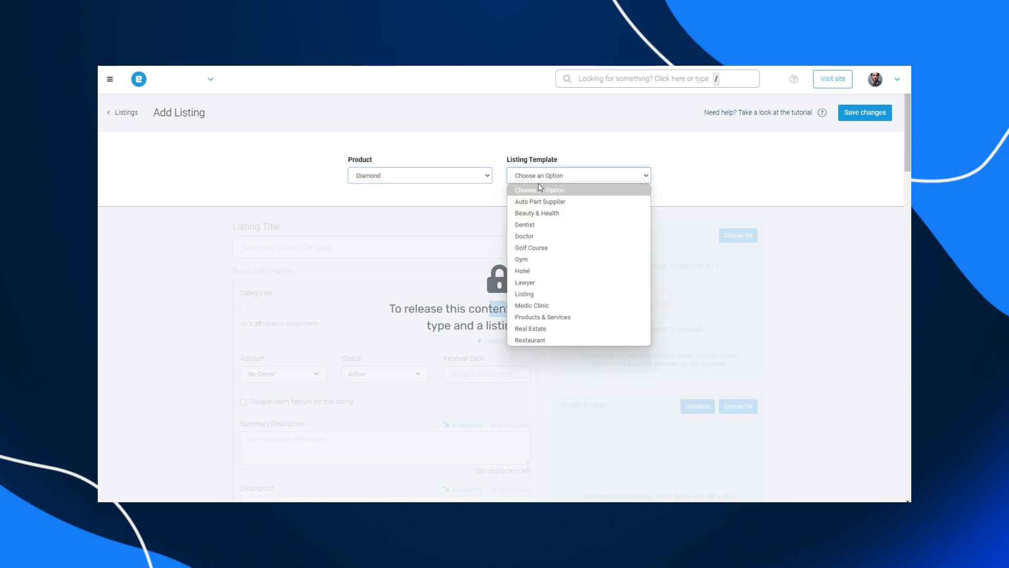
click(542, 293)
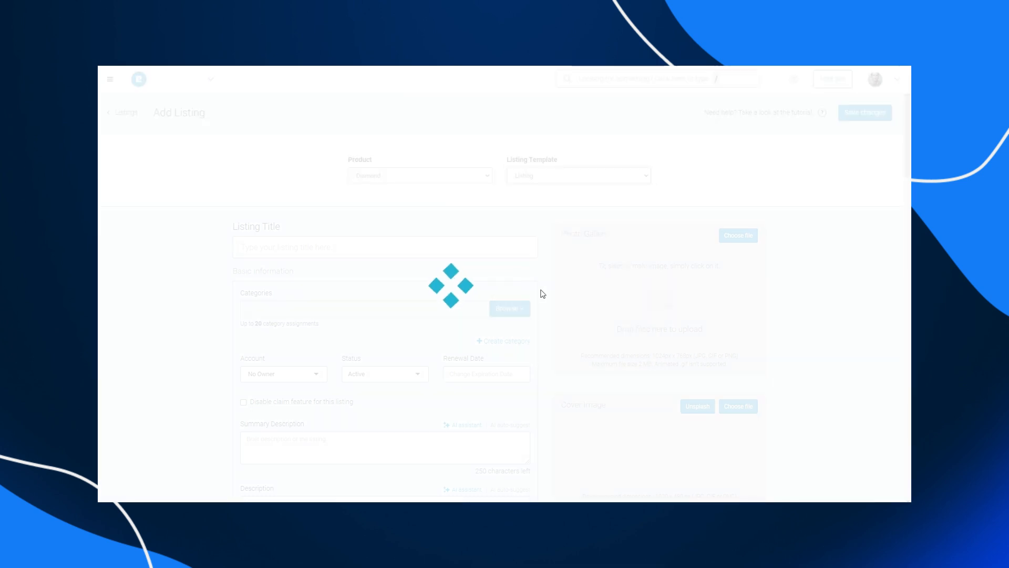
- Enter "Listing Title" as the listing's title
scroll(543, 294, down, 1)
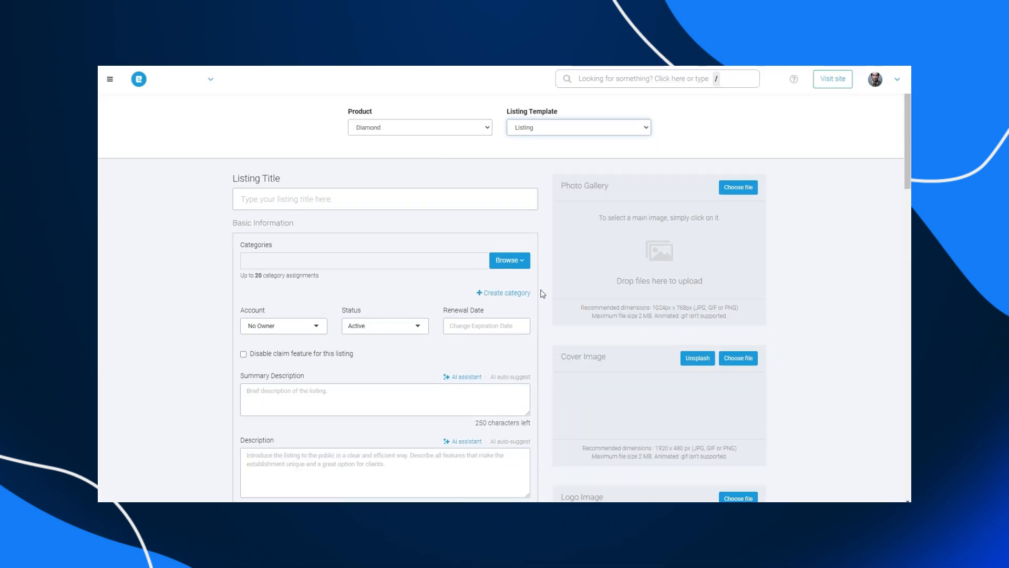
scroll(542, 293, down, 1)
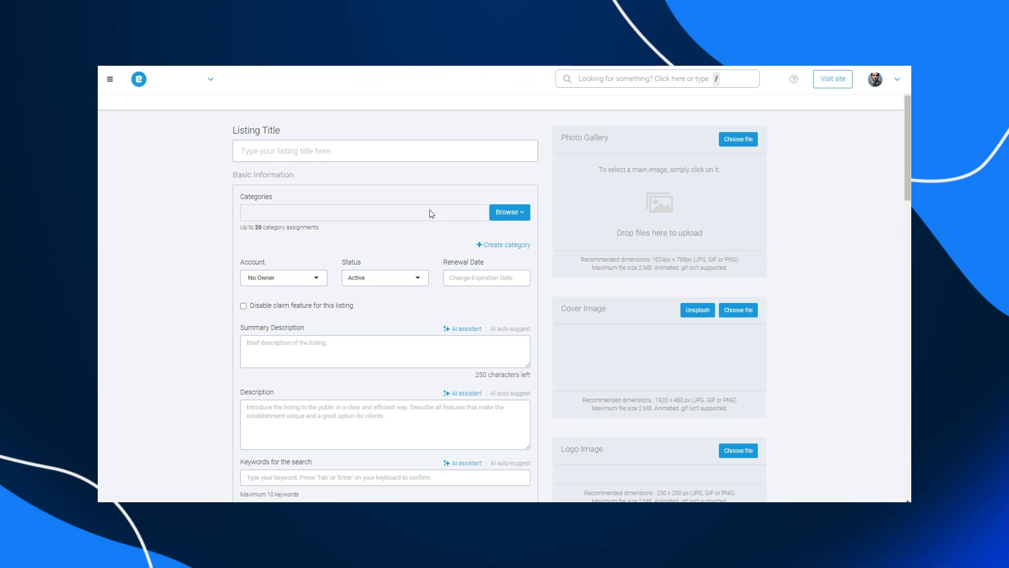
click(331, 146)
text(Listing Title)
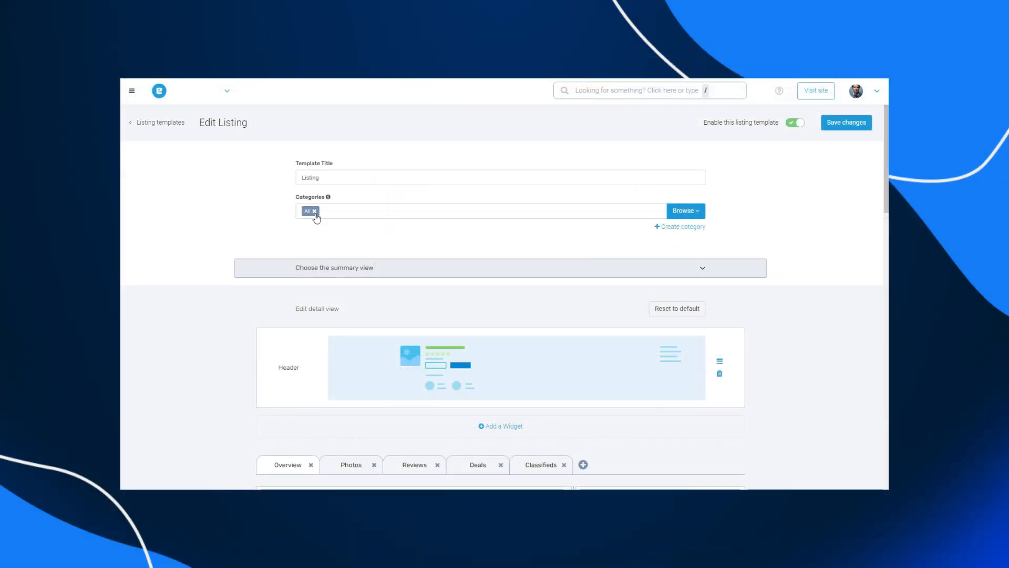
- Replace the template's All category with the Beauty and Fitness and Food and Dining categories
click(314, 212)
click(696, 216)
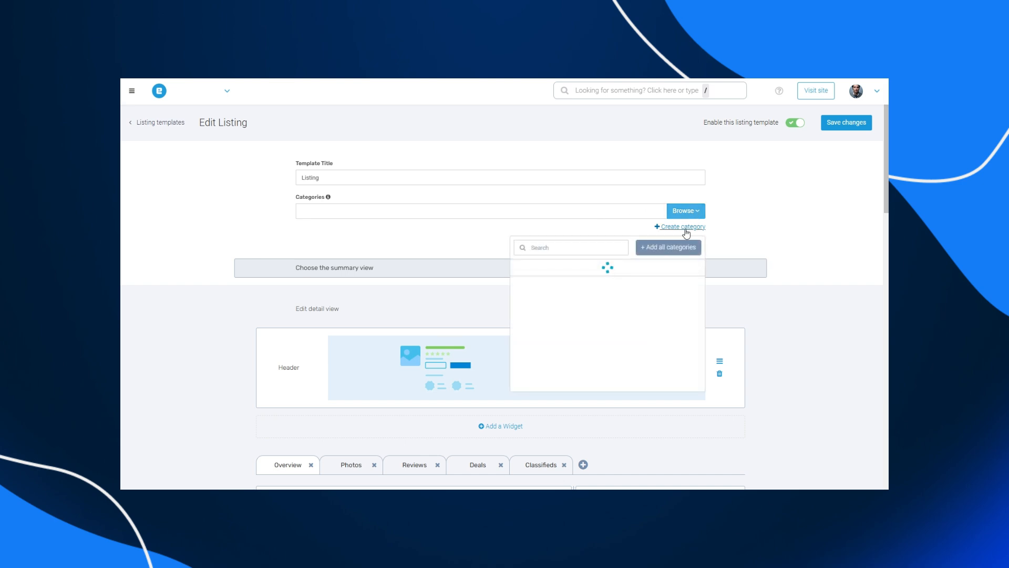
click(688, 285)
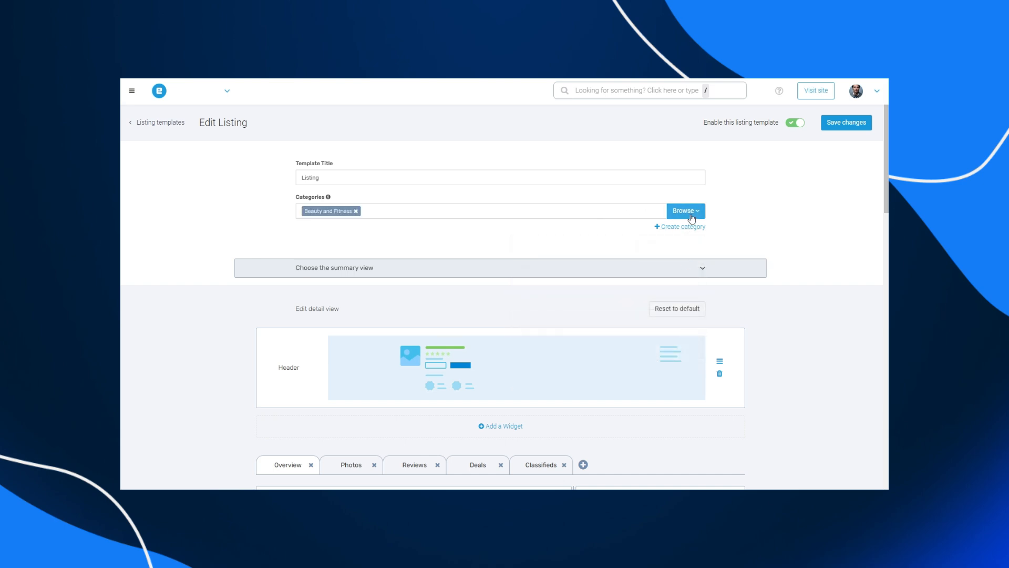
click(685, 211)
click(687, 318)
- Open the summary view options and choose the pet-photo establishment card layout in the third row
click(686, 269)
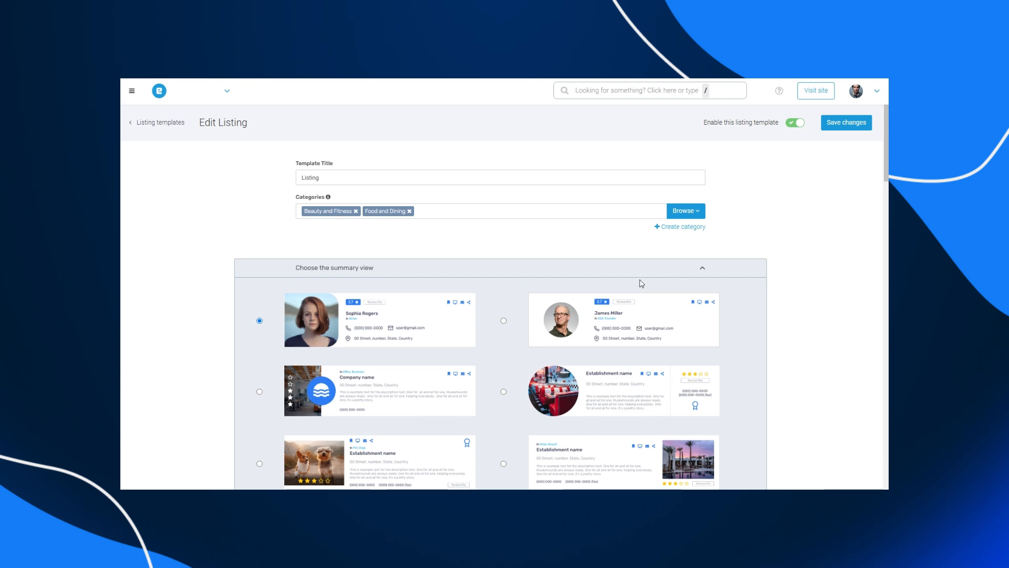
scroll(640, 284, down, 2)
scroll(506, 235, down, 2)
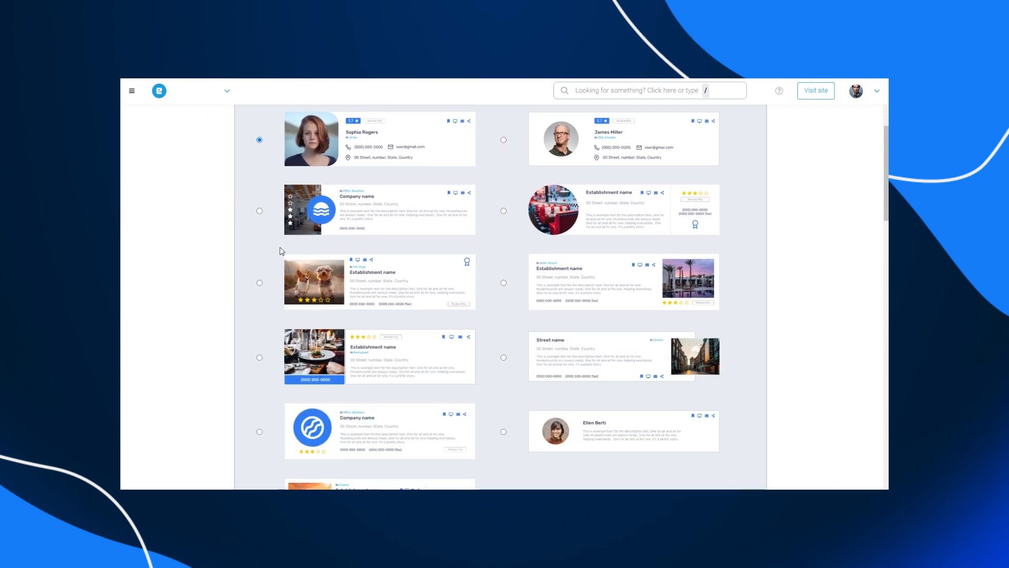
click(260, 283)
- Reorder the Overview tab widgets by moving the Hours widget further down the layout
scroll(226, 304, down, 10)
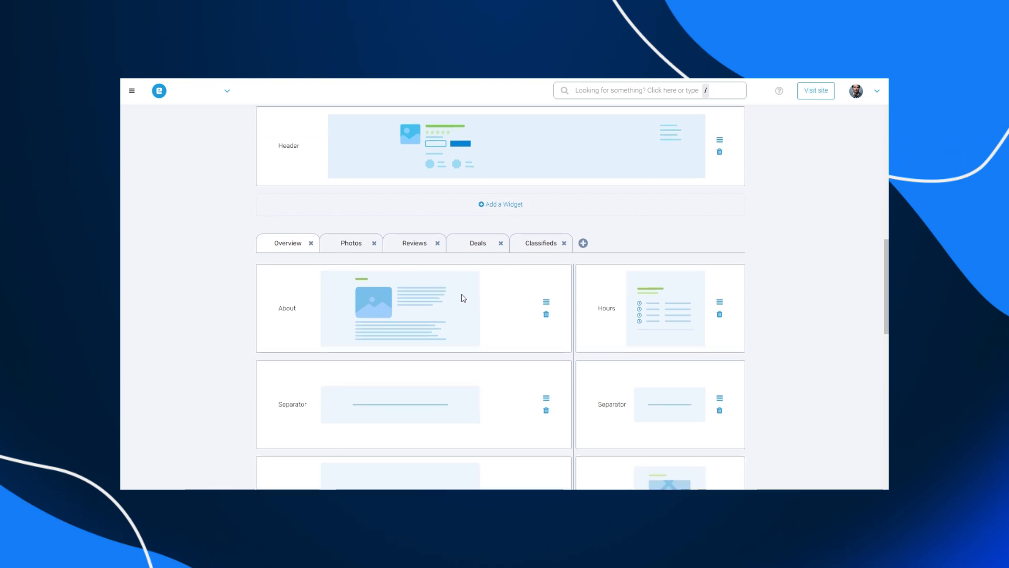
mouse_move(719, 301)
mouse_down()
mouse_move(716, 405)
mouse_move(708, 299)
mouse_up()
scroll(717, 402, down, 2)
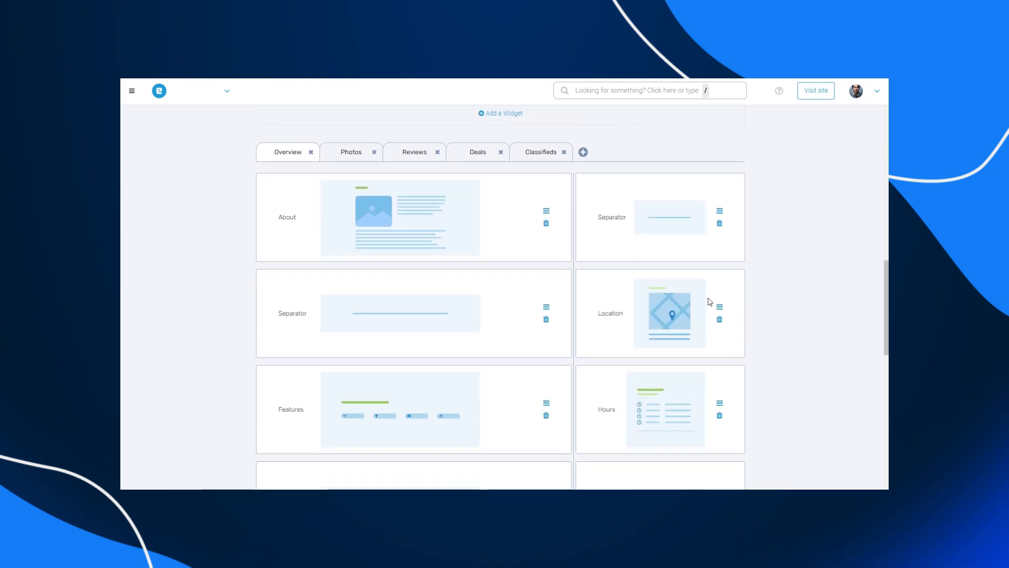
click(413, 266)
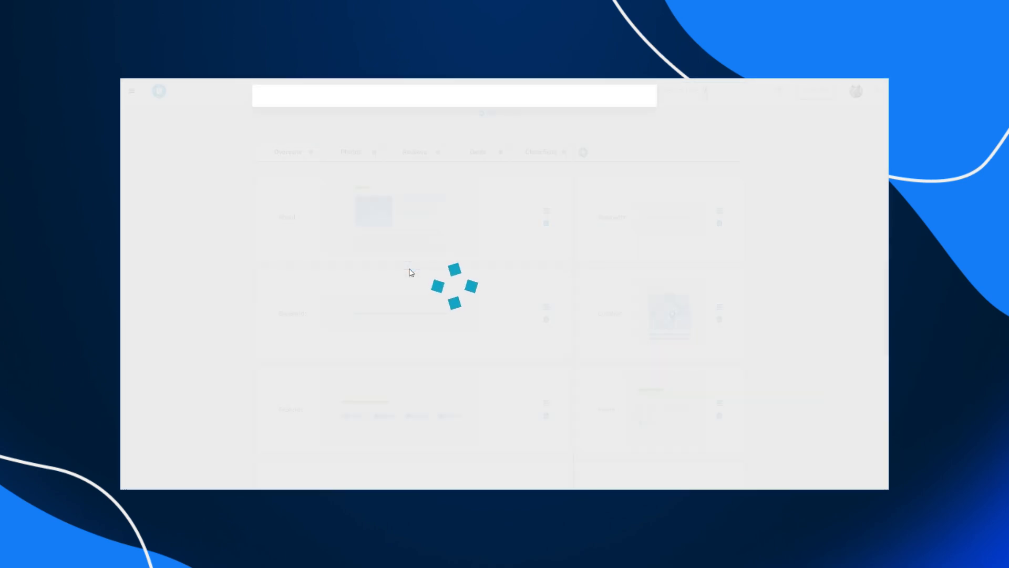
scroll(447, 266, down, 1)
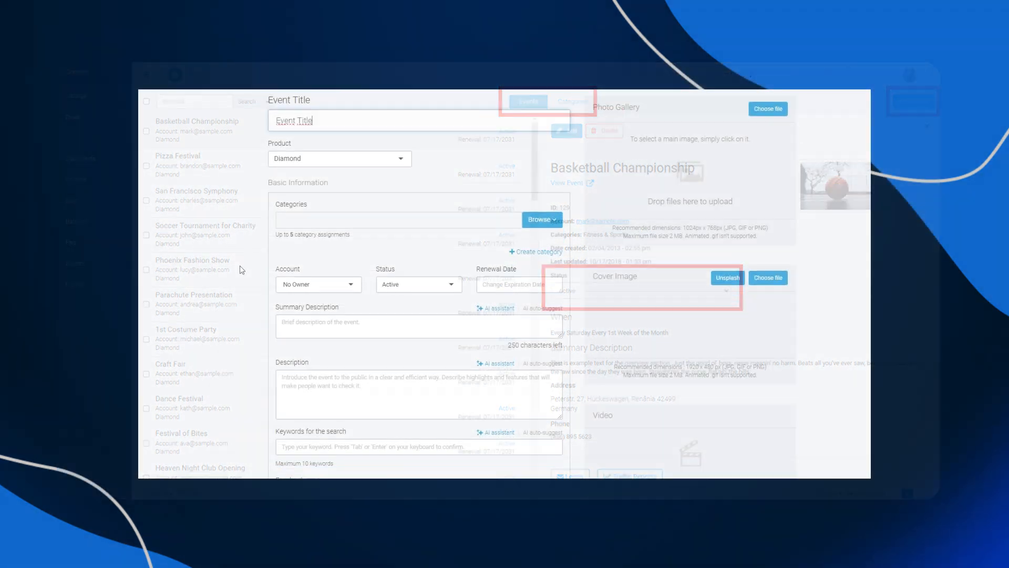
- Set the event's start date to 02/11/2025 and its end date to 02/28/2025
scroll(239, 282, down, 4)
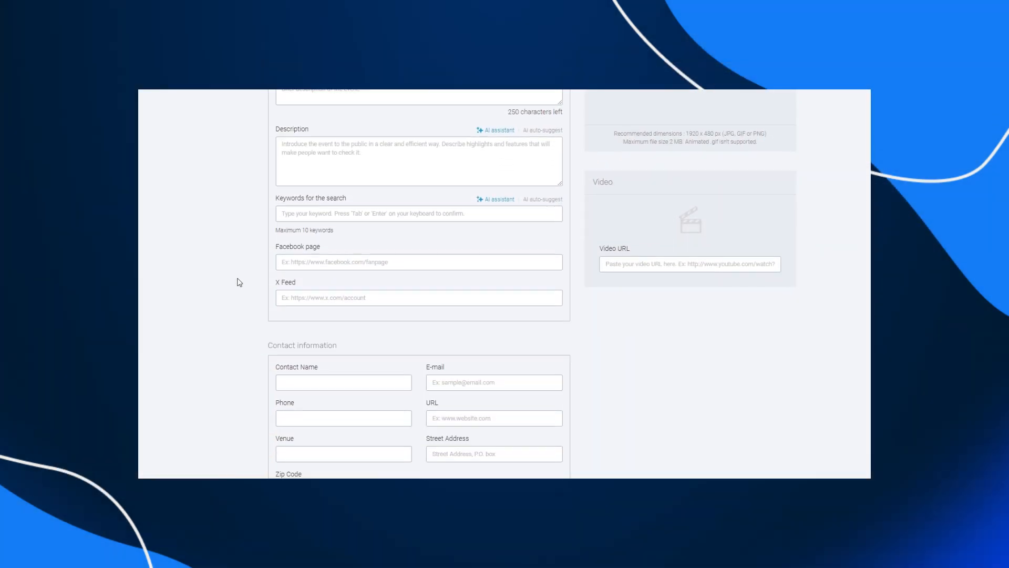
scroll(239, 282, down, 7)
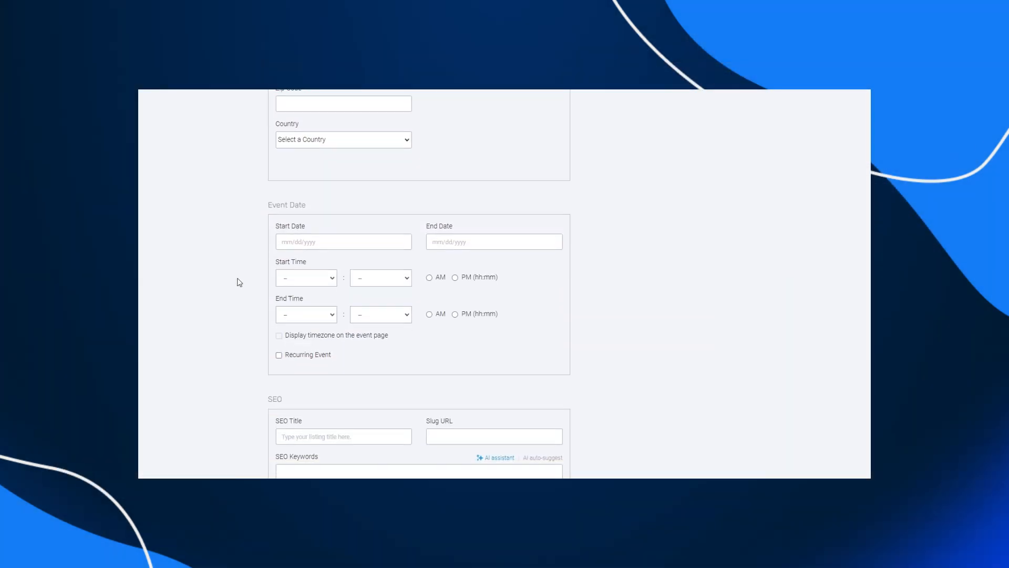
scroll(239, 282, down, 2)
click(329, 163)
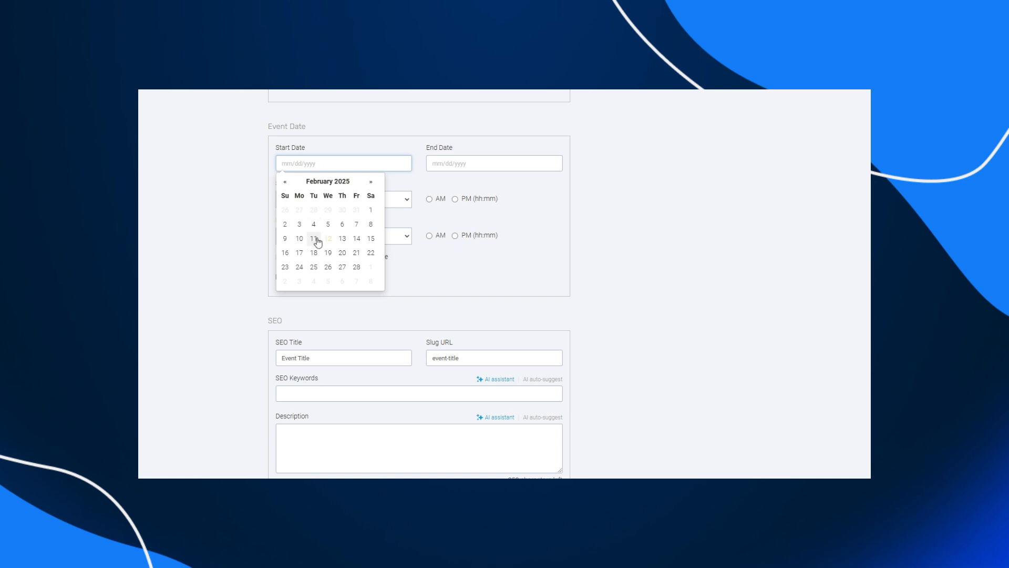
click(314, 239)
click(438, 164)
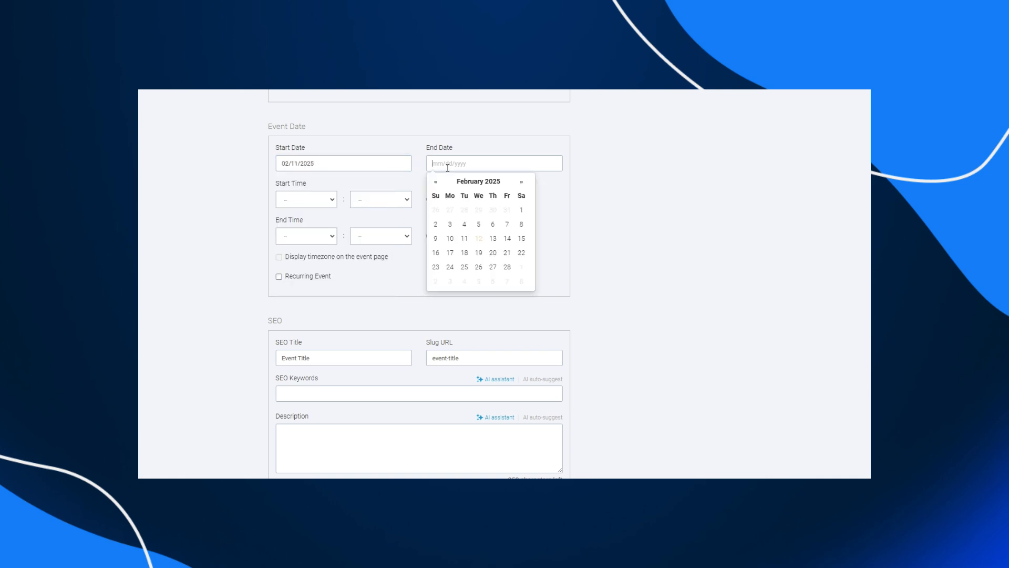
click(513, 271)
- Set the event's start time to 07:00 PM
click(321, 202)
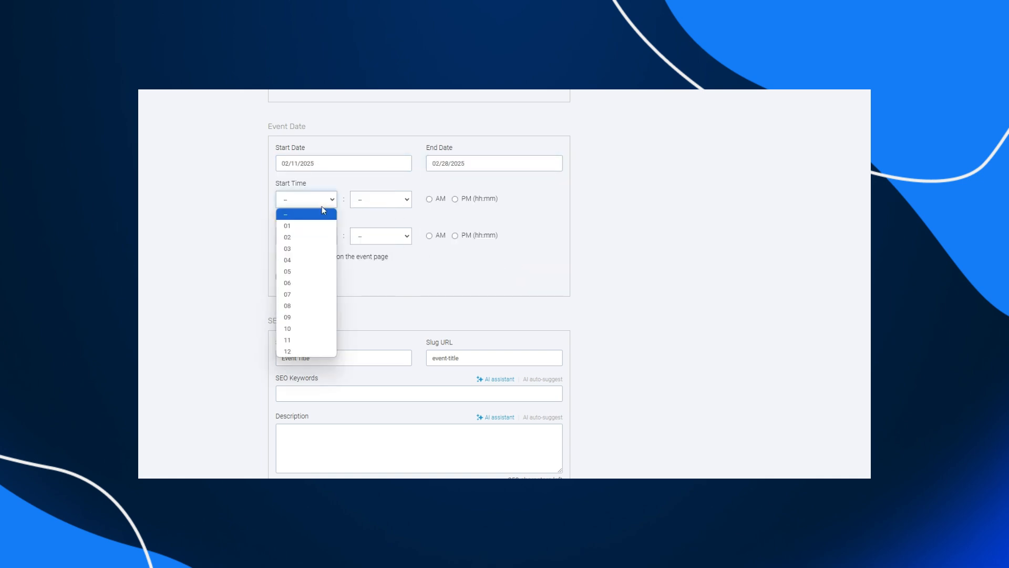
click(318, 294)
click(381, 199)
click(371, 226)
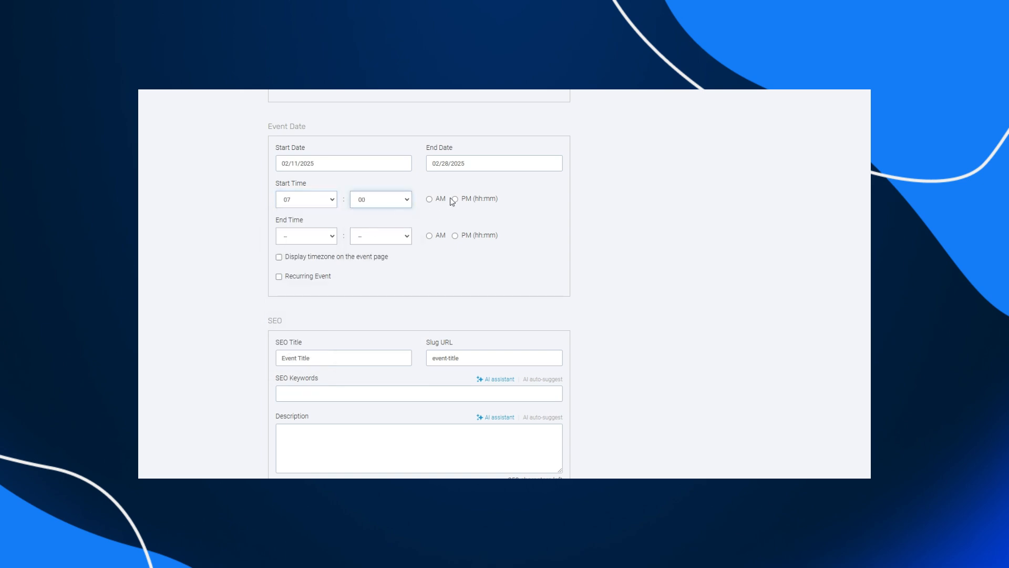
click(454, 199)
- Set the event's end time hour to 11
click(331, 240)
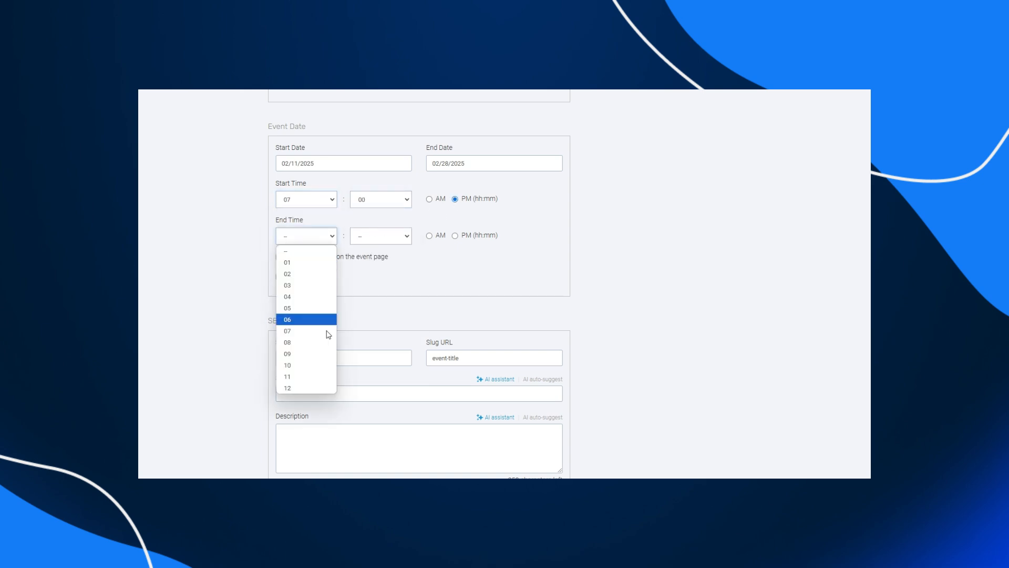
click(306, 377)
click(389, 240)
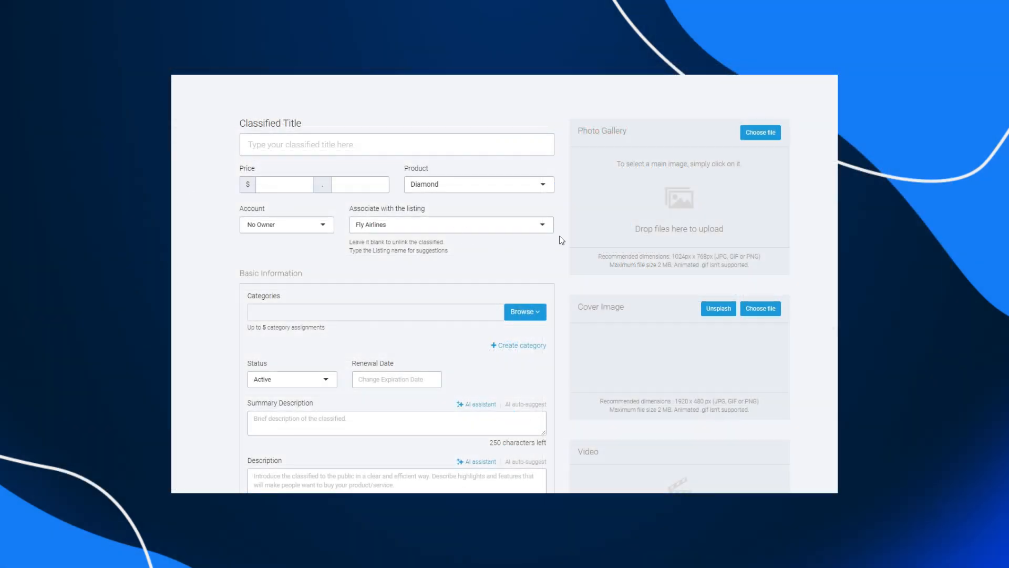
- Associate the classified with the Kirk Sonjia Attorney at Law listing and set its price to 500
click(542, 226)
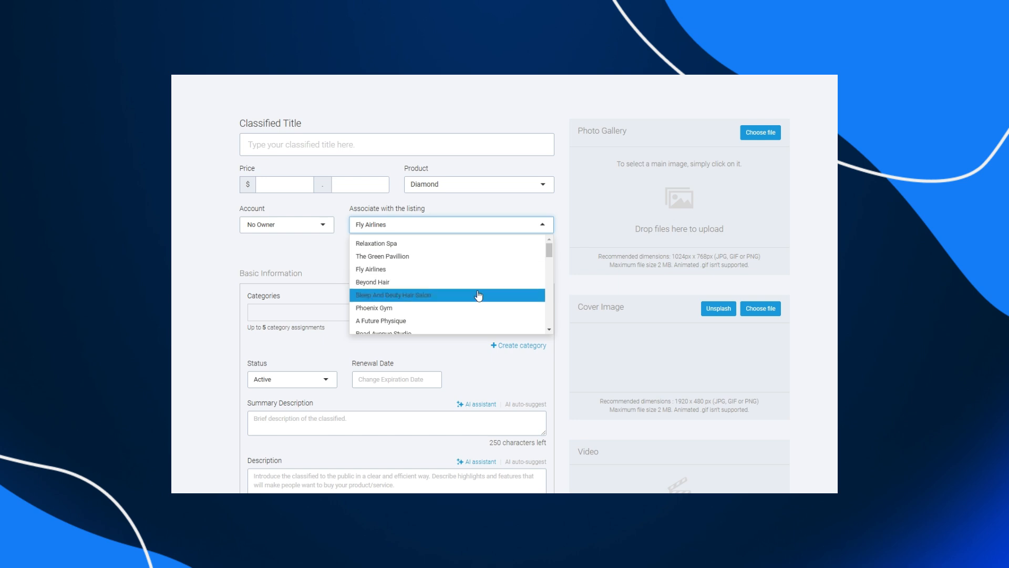
scroll(477, 295, down, 3)
scroll(474, 295, down, 3)
click(386, 288)
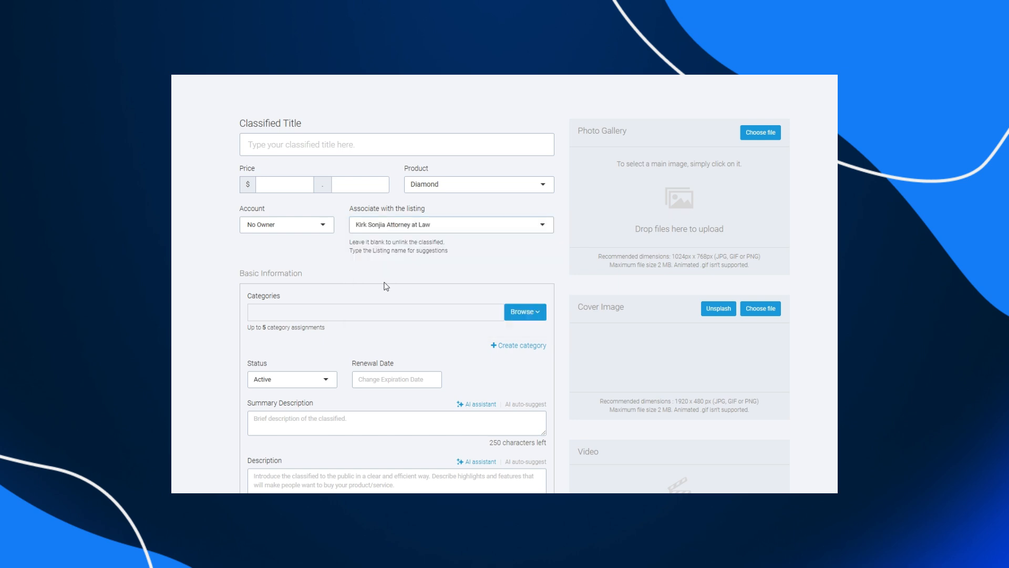
click(280, 183)
text(500)
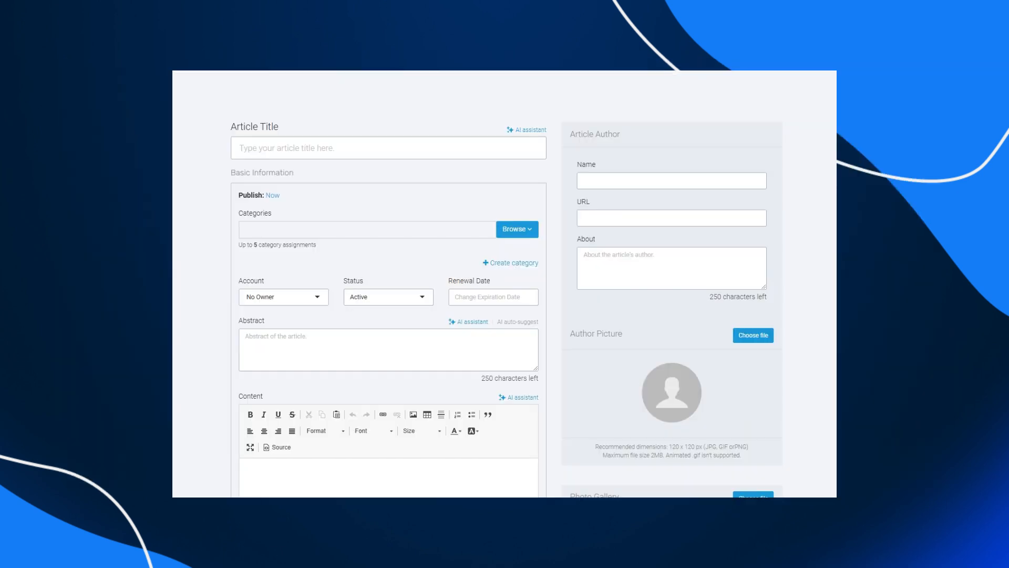
- Schedule the article's publication date for 02/28/2025 and save the change
click(273, 195)
click(422, 146)
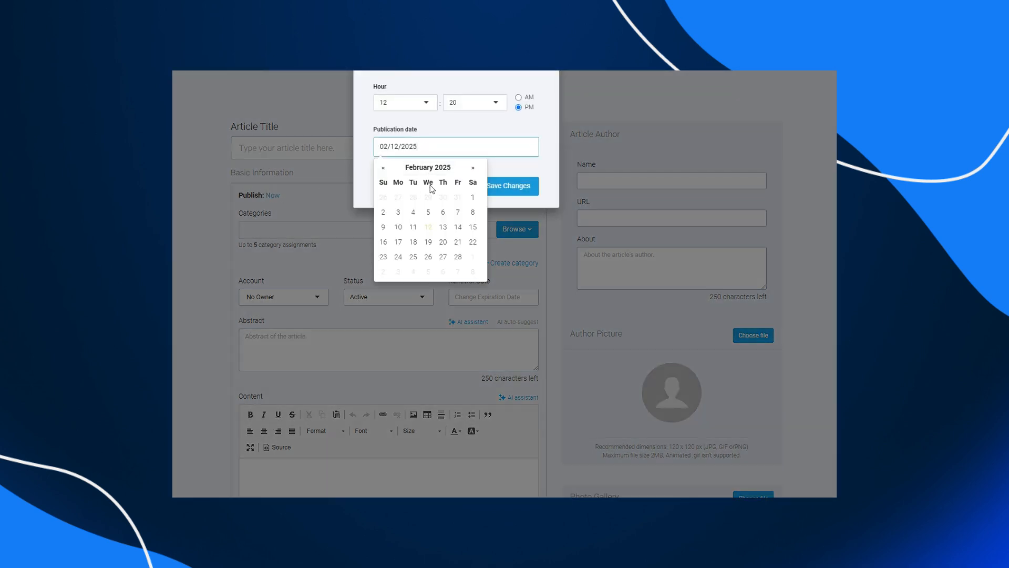
click(408, 213)
click(430, 148)
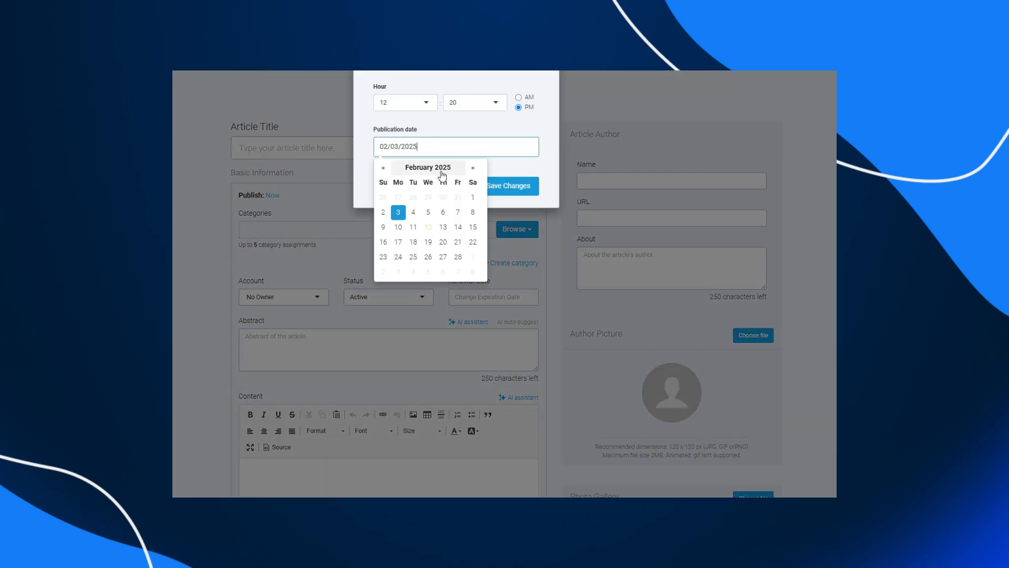
click(460, 257)
click(486, 184)
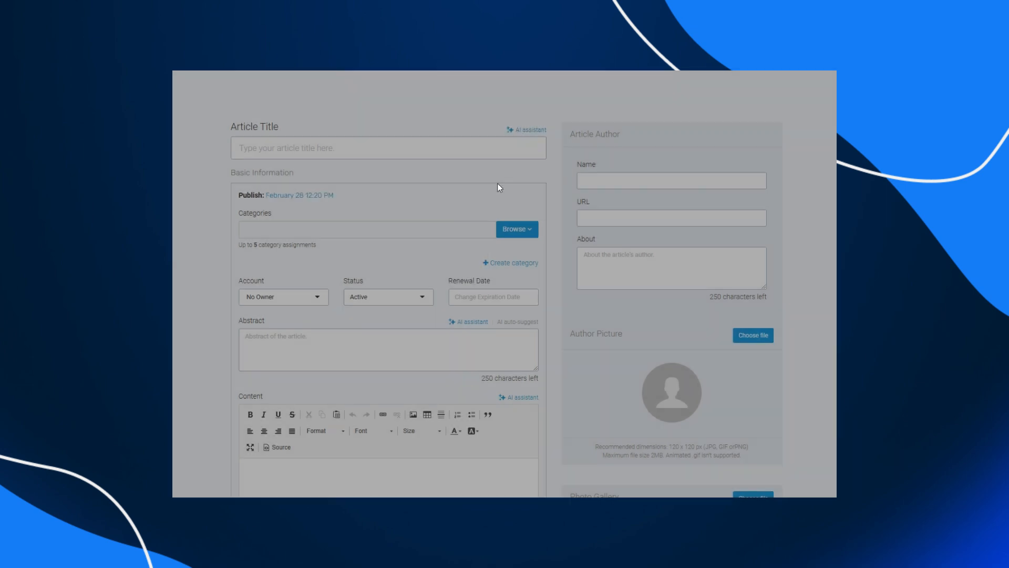
- Fill in the article author's name and choose a suggested address for the author URL
click(606, 179)
text(John Doe)
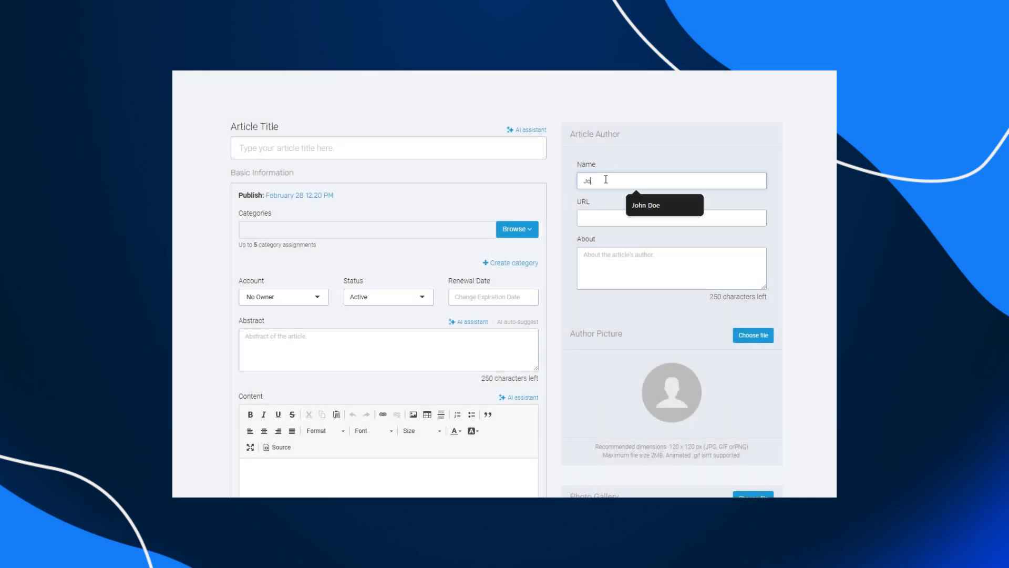
key(Tab)
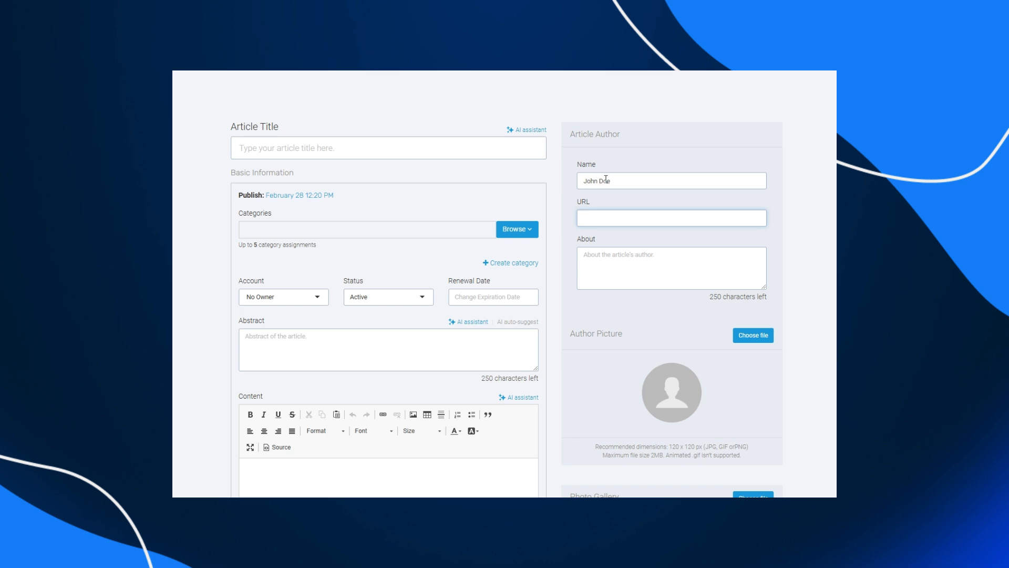
text(http)
key(Down)
key(Return)
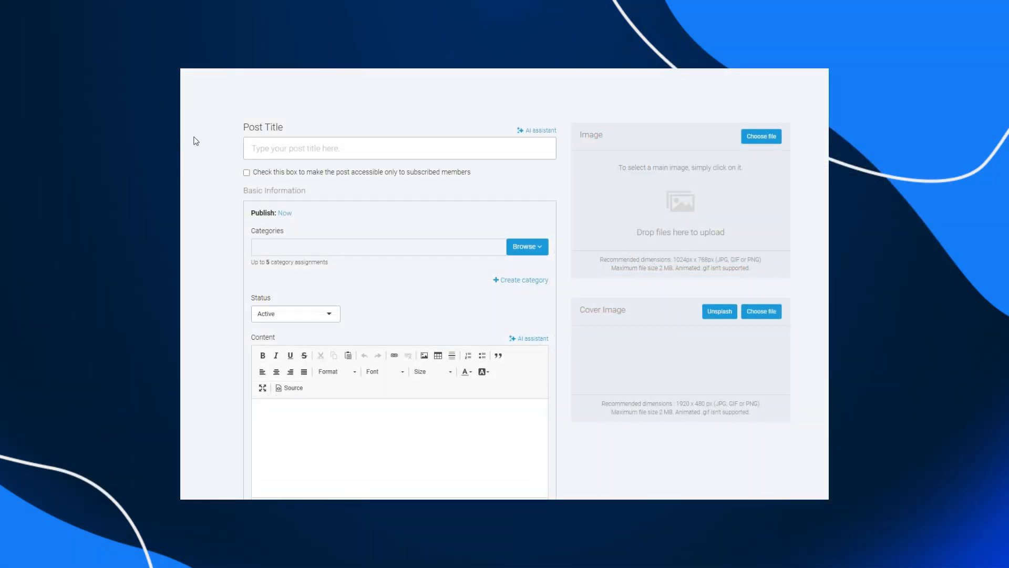
- Change the blog post's publication date in the scheduling dialog and save it
click(285, 213)
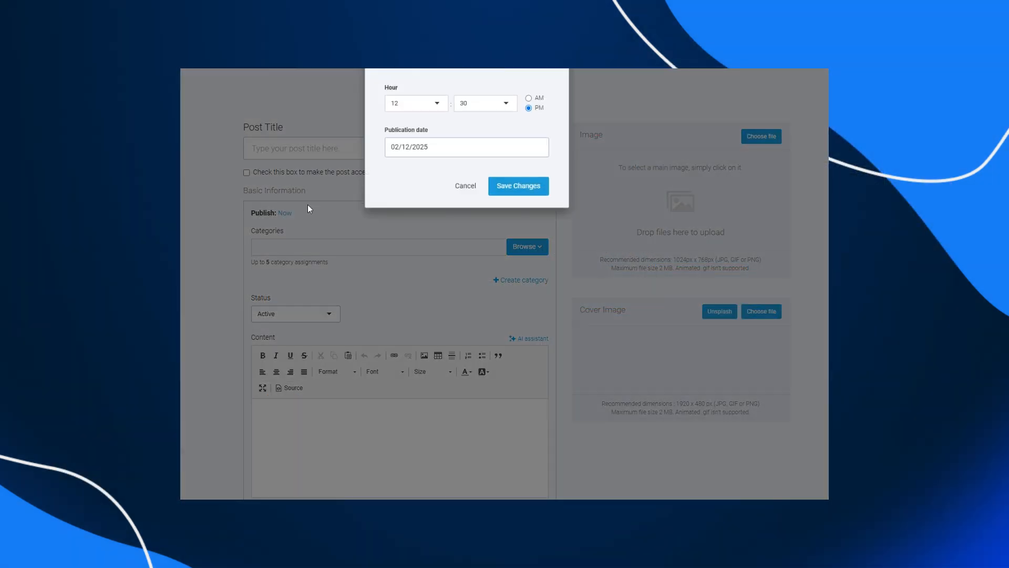
click(439, 143)
click(410, 217)
click(454, 153)
click(469, 256)
click(499, 186)
scroll(525, 254, down, 4)
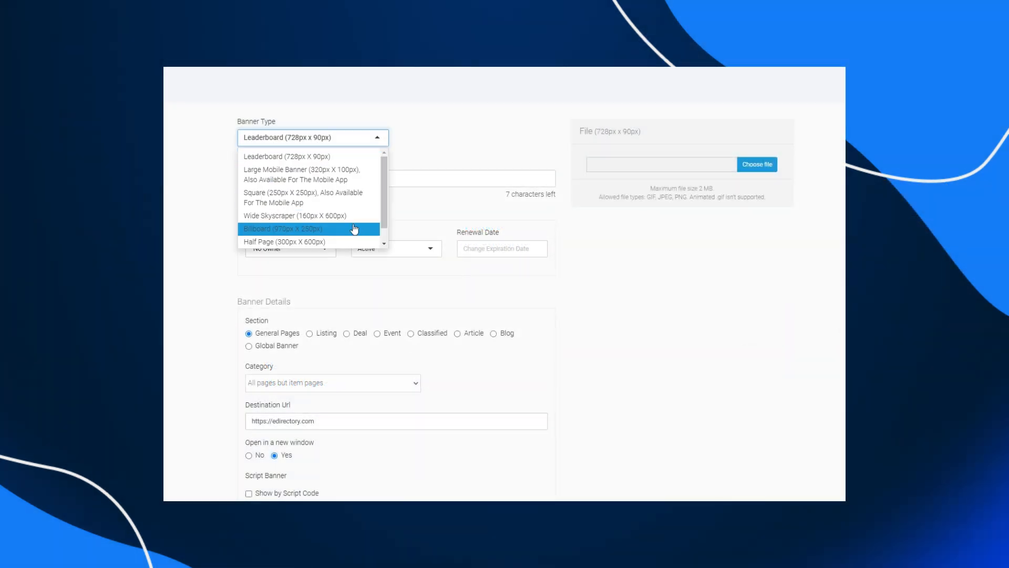
- Select the text of the banner's Caption field
click(415, 180)
key(ctrl+shift+Left)
key(ctrl+shift+Left)
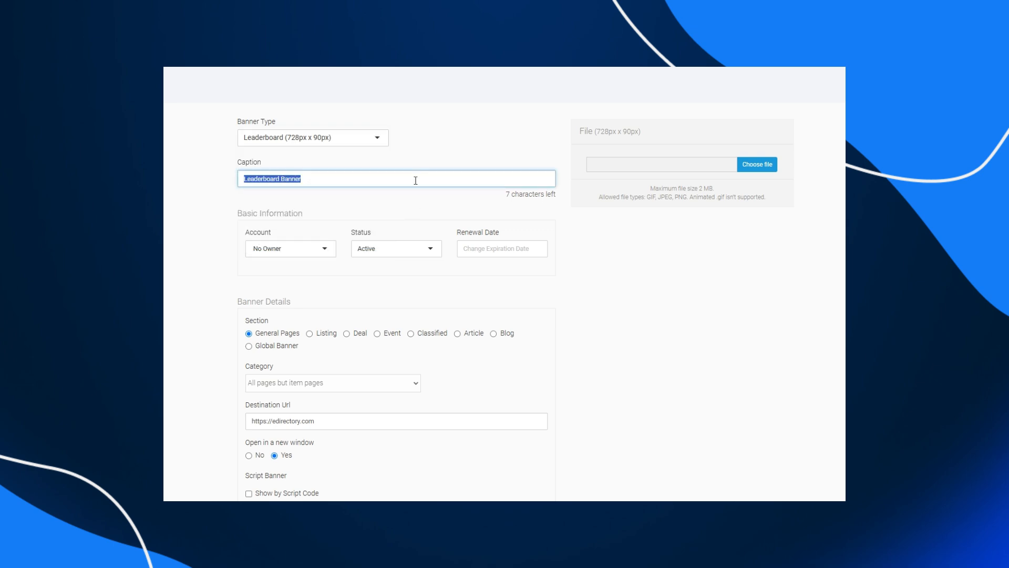
click(445, 160)
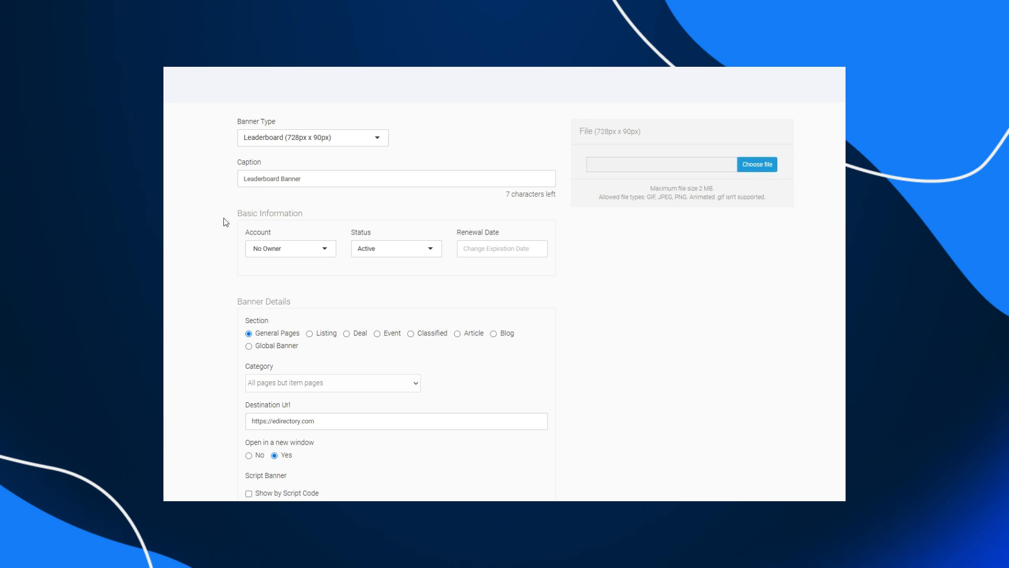
- Select the Global Banner section for the banner, then switch back to General Pages
scroll(198, 231, down, 3)
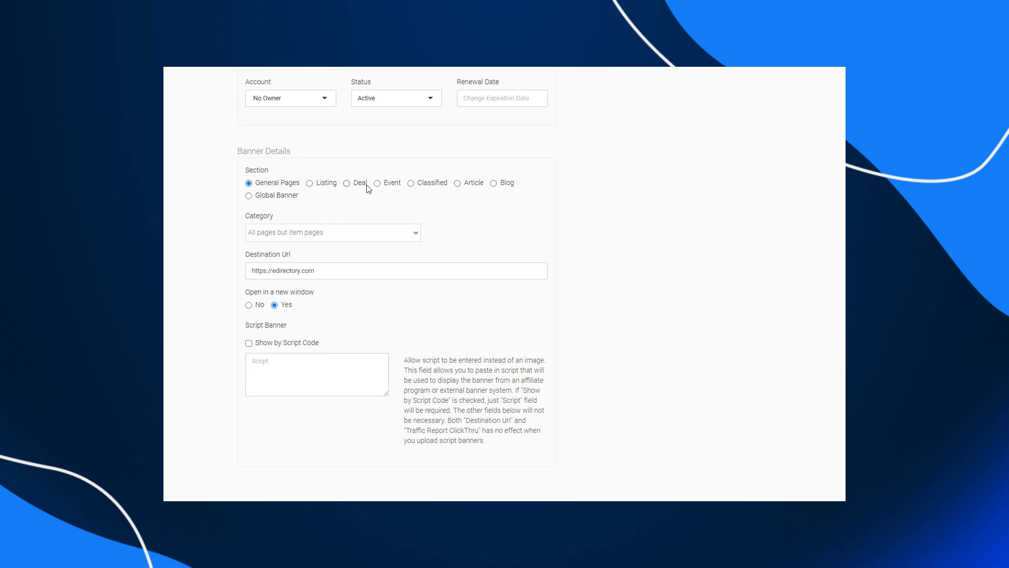
click(282, 199)
click(283, 184)
- Select the Destination Url text and toggle Open in a new window to No and back to Yes
scroll(215, 256, down, 2)
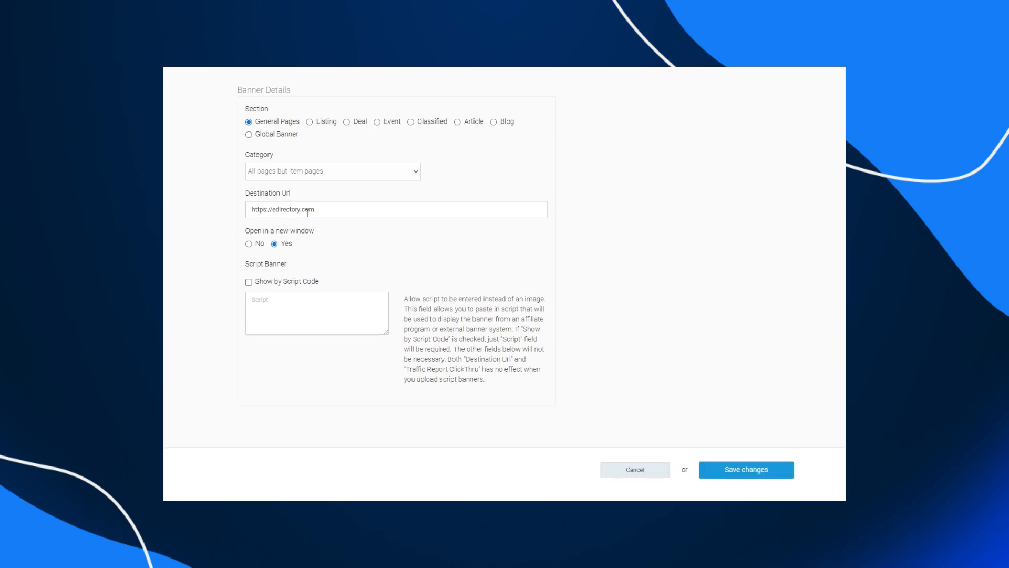
triple_click(323, 209)
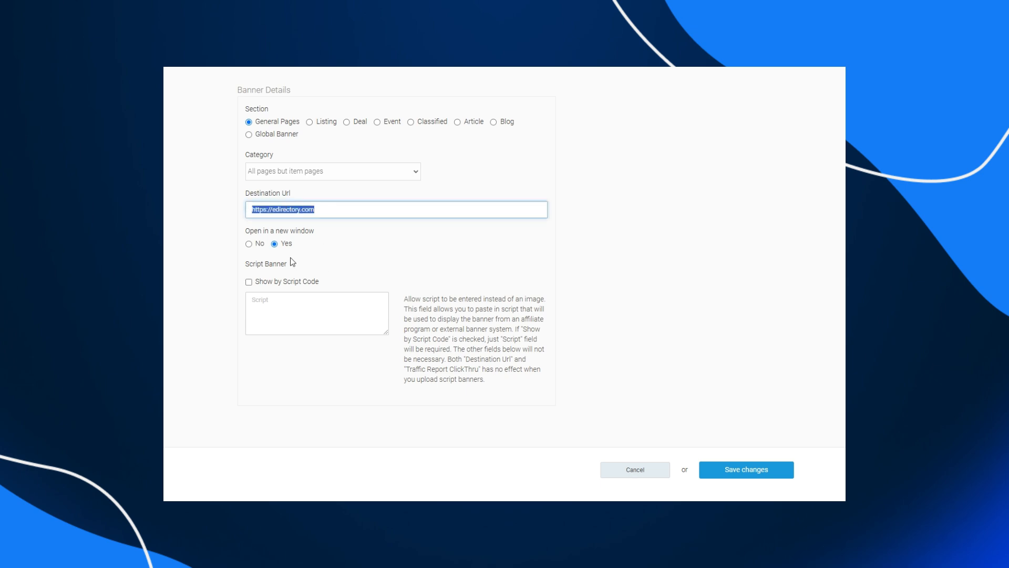
click(260, 244)
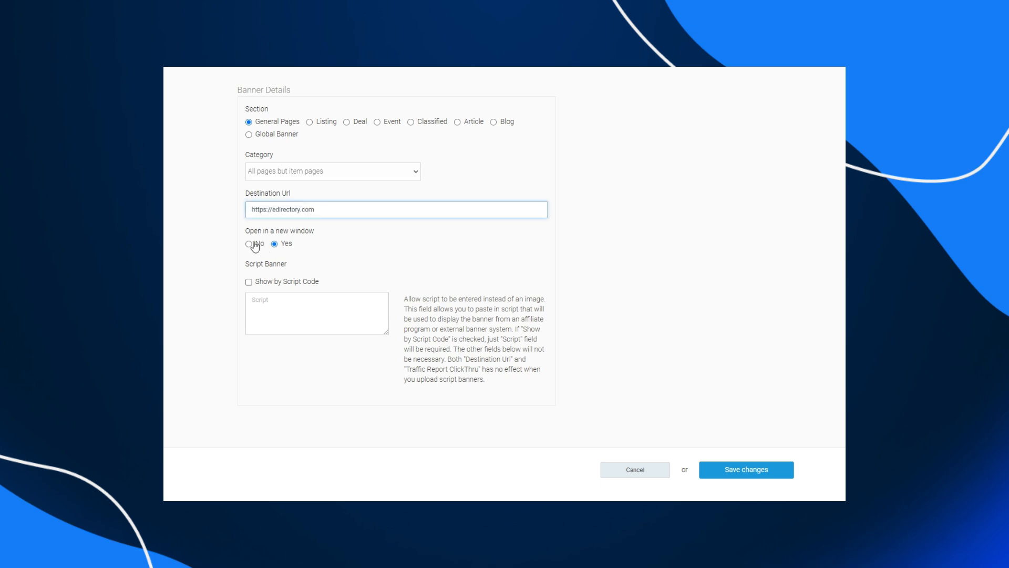
click(283, 244)
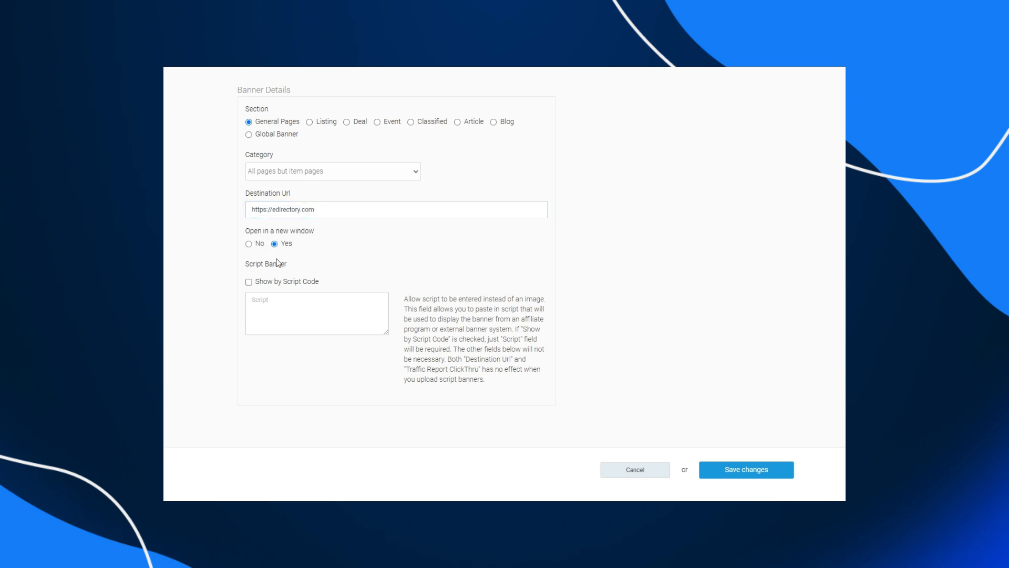
- Enable Show by Script Code for the banner and place the cursor in the Script field
click(249, 282)
click(317, 304)
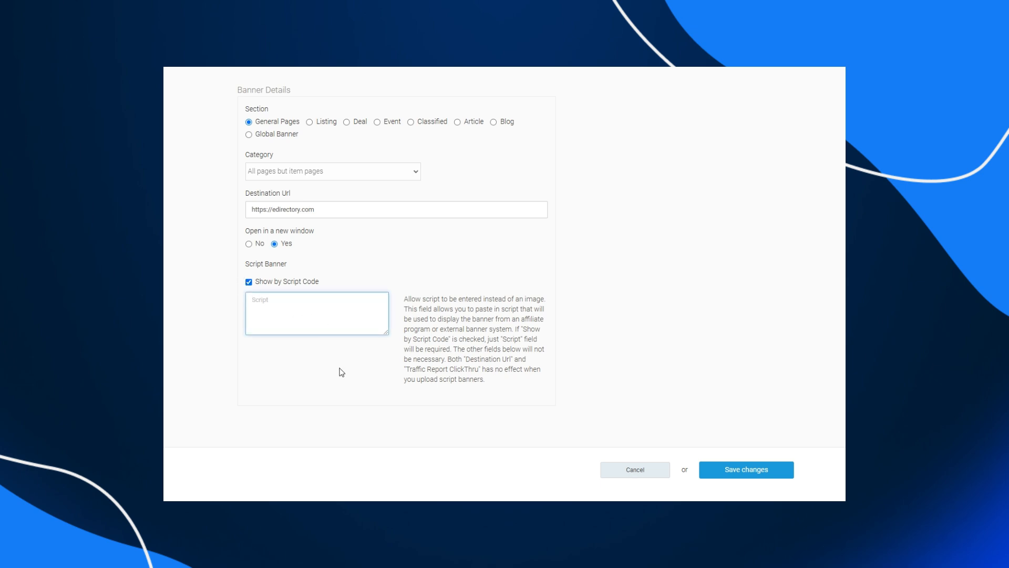
drag(404, 298, 486, 386)
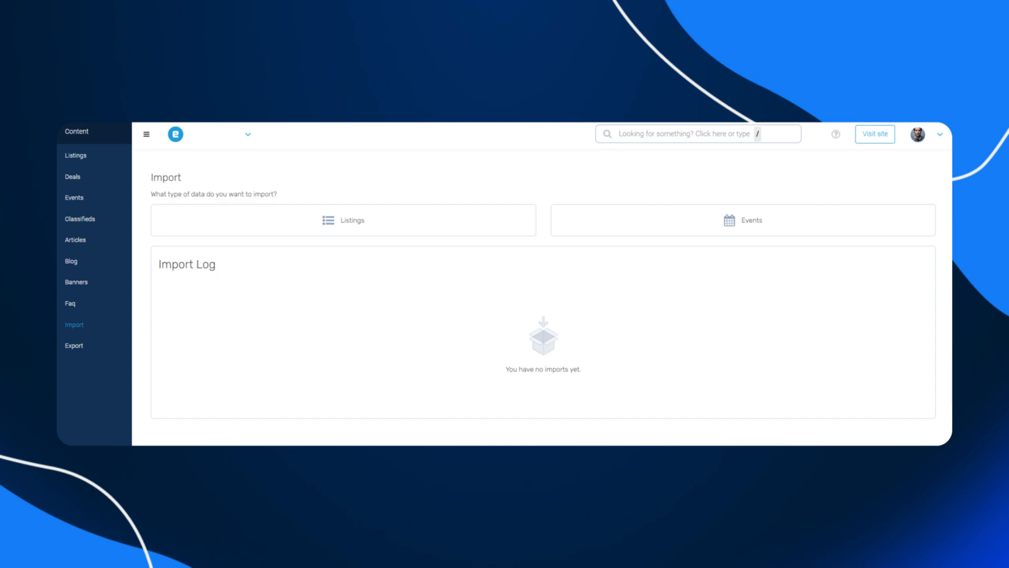
- Start a listings import and download the import template file
click(388, 223)
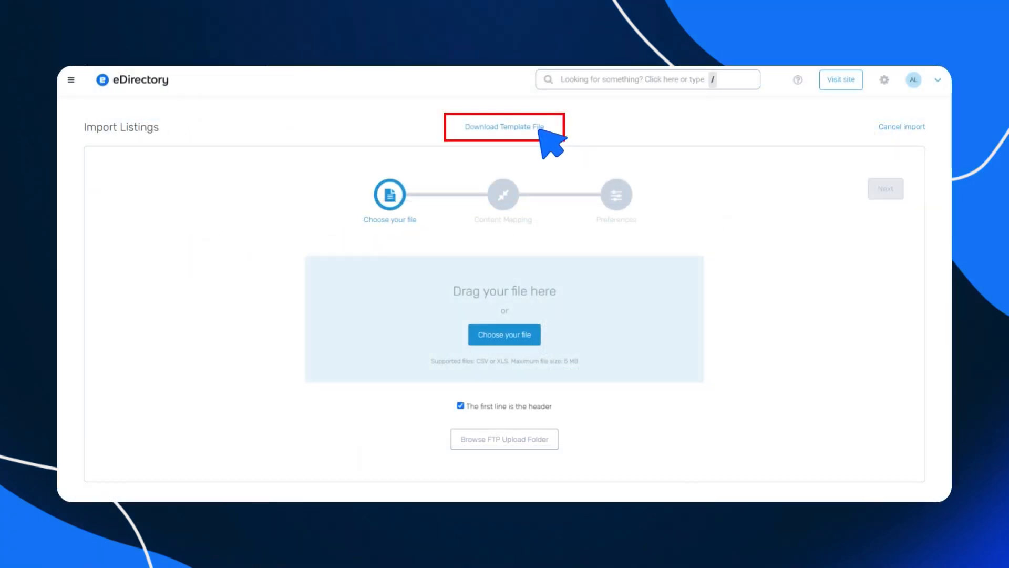
click(541, 132)
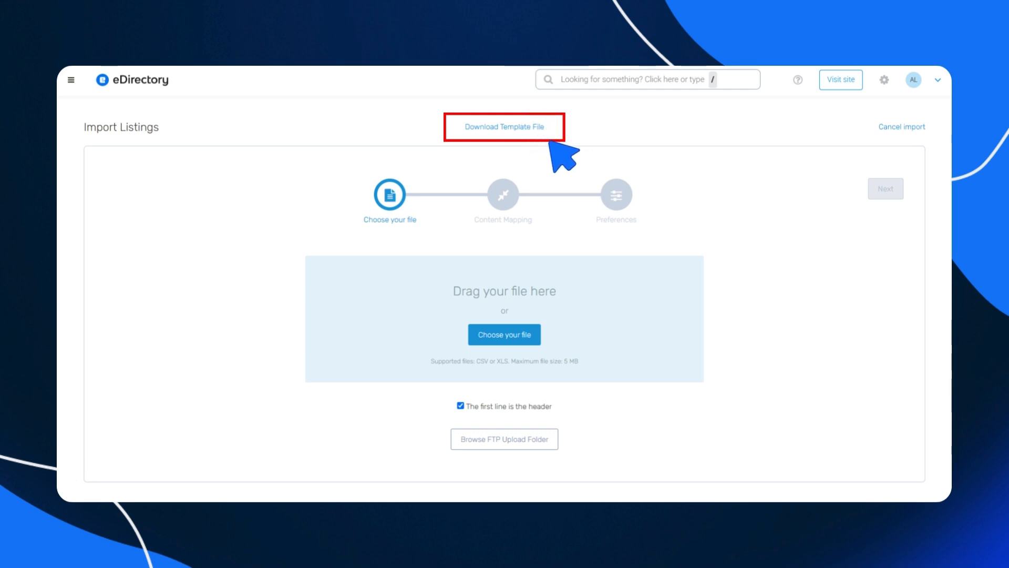
click(540, 131)
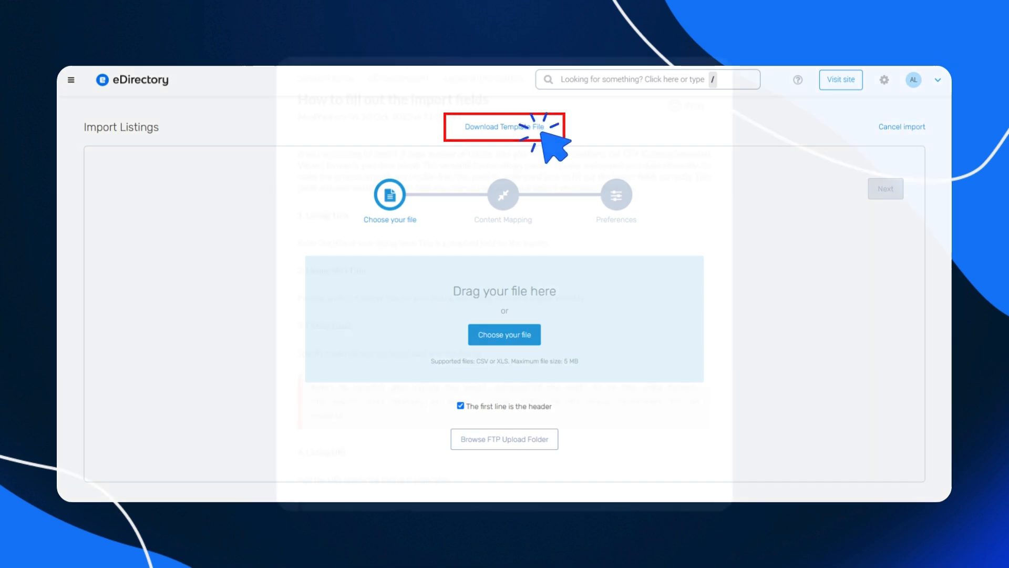